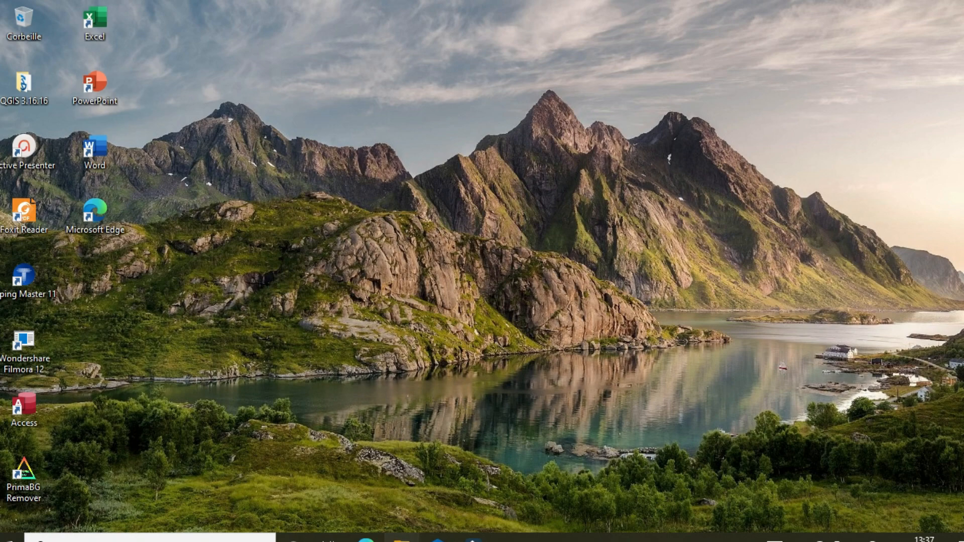
# Open the FORMATION EN WORD document from the FORMATION folder.
pyautogui.click(401, 537)
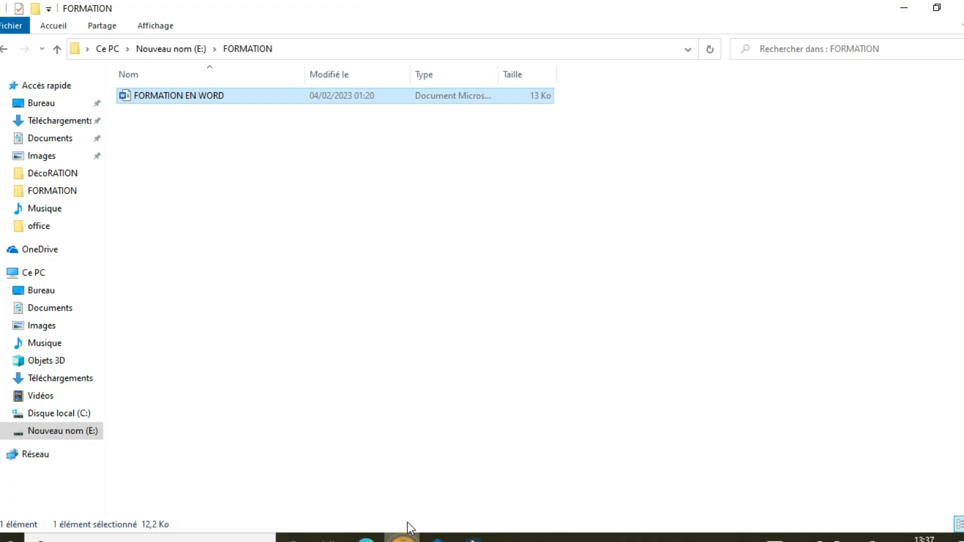
pyautogui.doubleClick(435, 98)
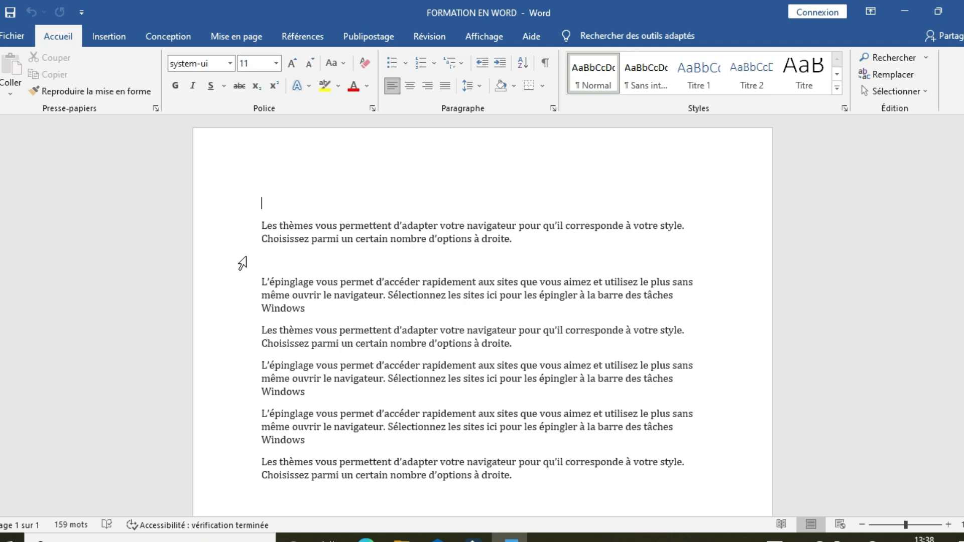
# Change the font of the first paragraph, "Les thèmes vous permettent…", to Imprint MT Shadow.
pyautogui.moveTo(261, 225); pyautogui.dragTo(525, 242)
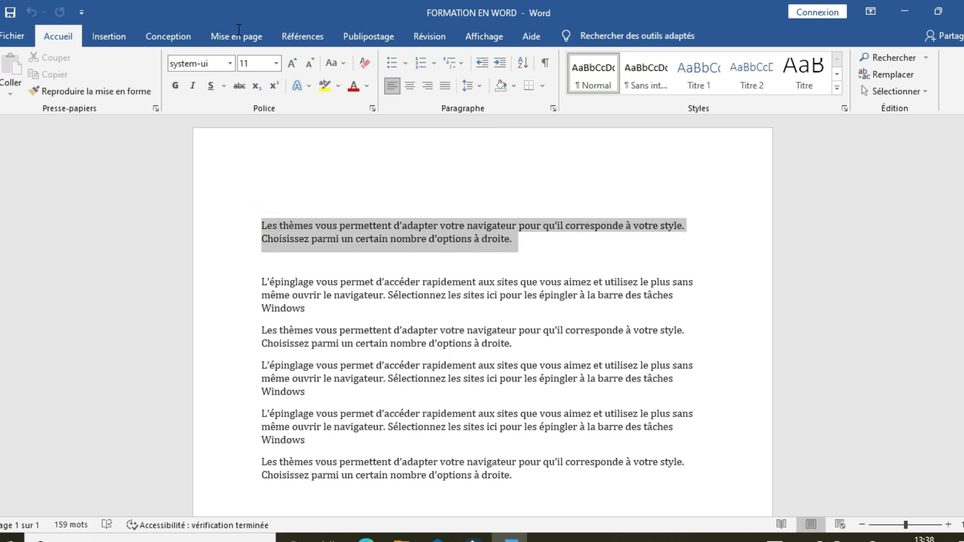
pyautogui.click(230, 65)
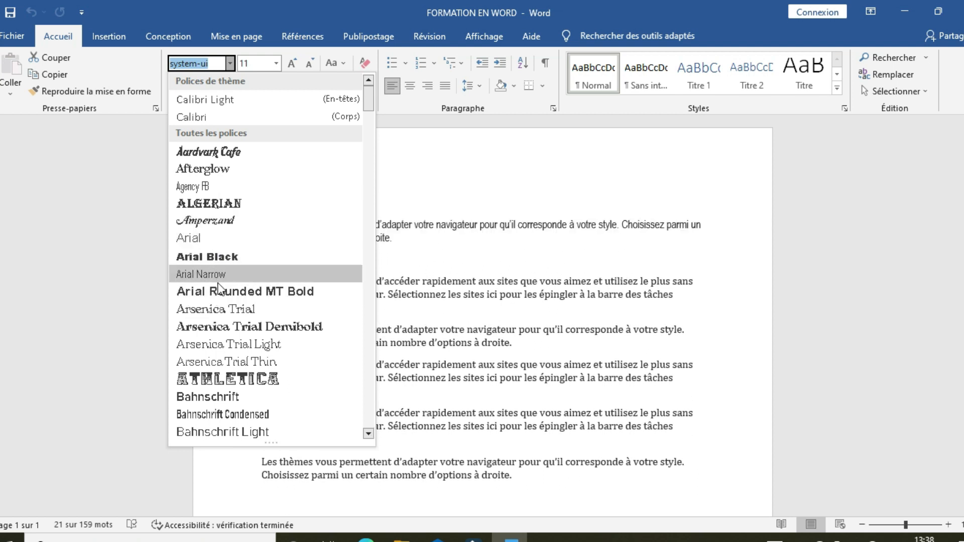
pyautogui.scroll(-6, 217, 288)
pyautogui.scroll(-7, 217, 288)
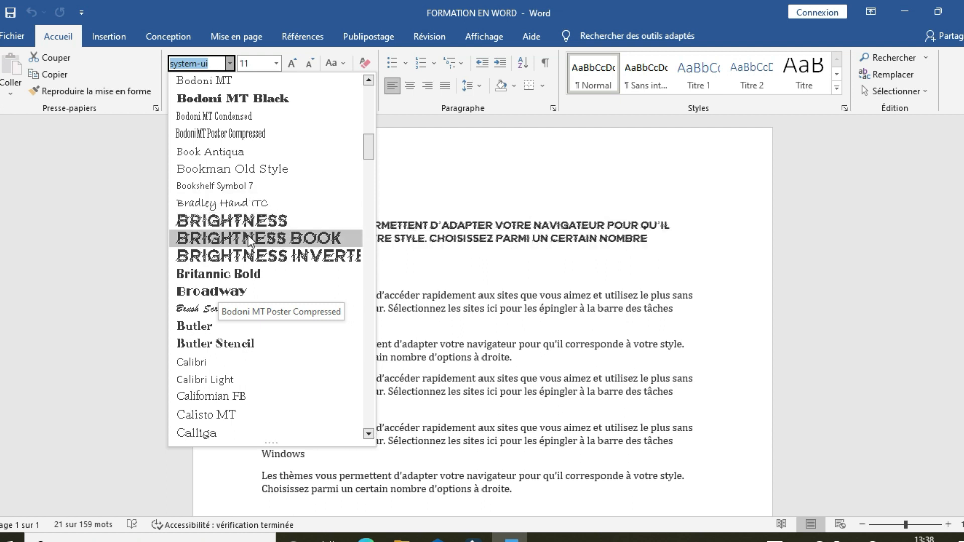
pyautogui.scroll(-6, 247, 241)
pyautogui.scroll(-10, 244, 245)
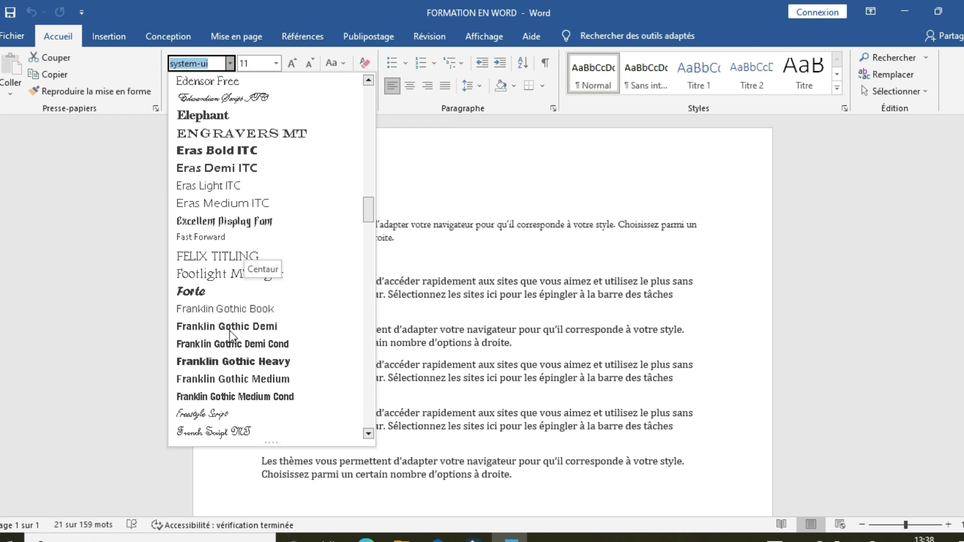
pyautogui.scroll(-10, 233, 283)
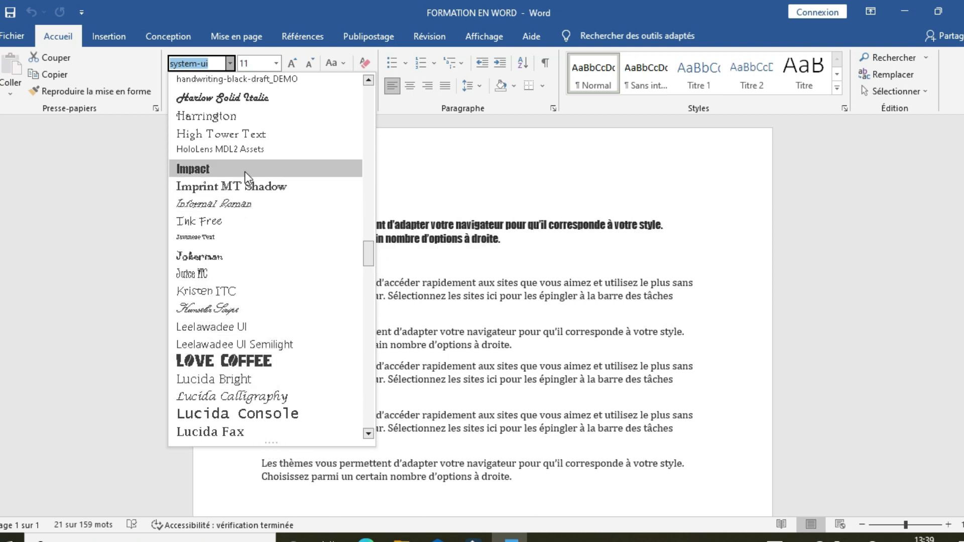
pyautogui.click(260, 185)
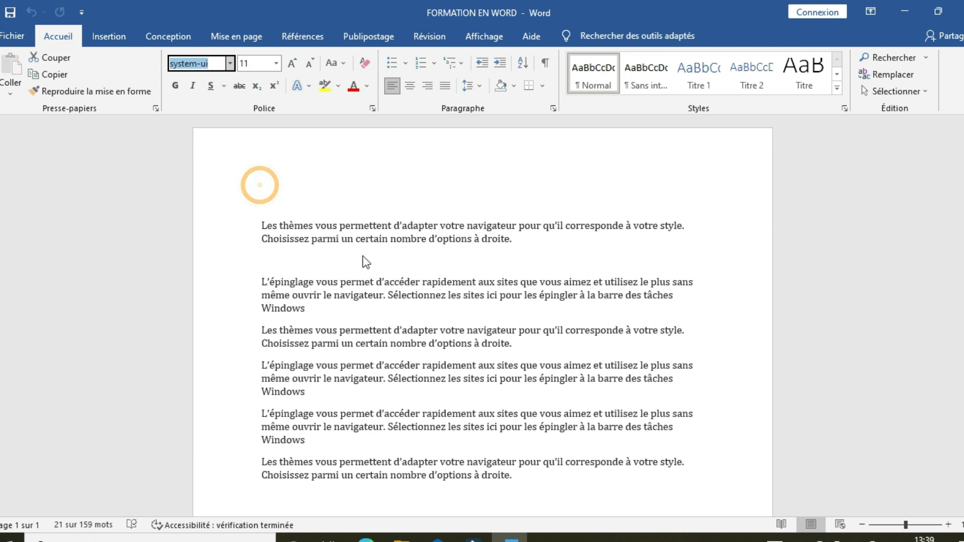
pyautogui.click(377, 219)
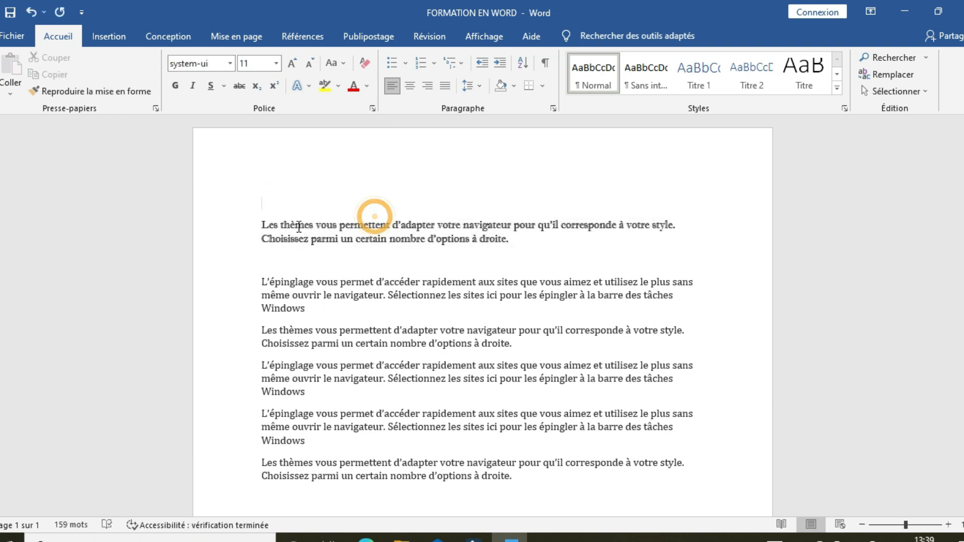
# Set the font size of the first paragraph to 18.
pyautogui.moveTo(258, 223); pyautogui.dragTo(523, 252)
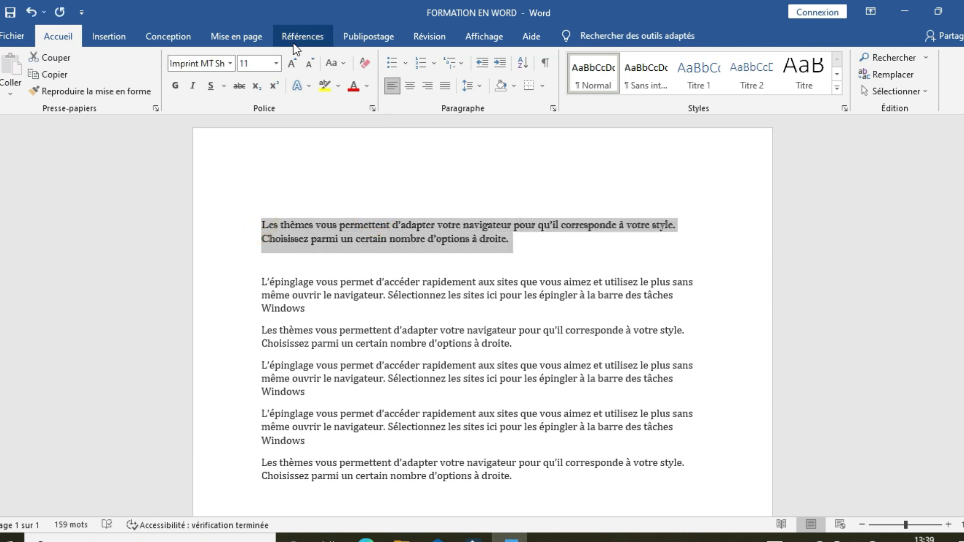
pyautogui.click(276, 63)
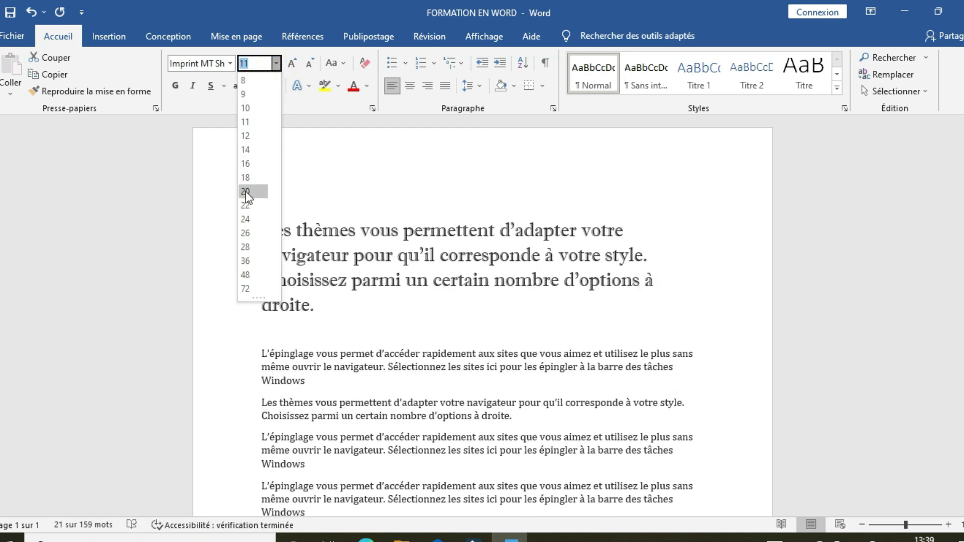
pyautogui.click(246, 177)
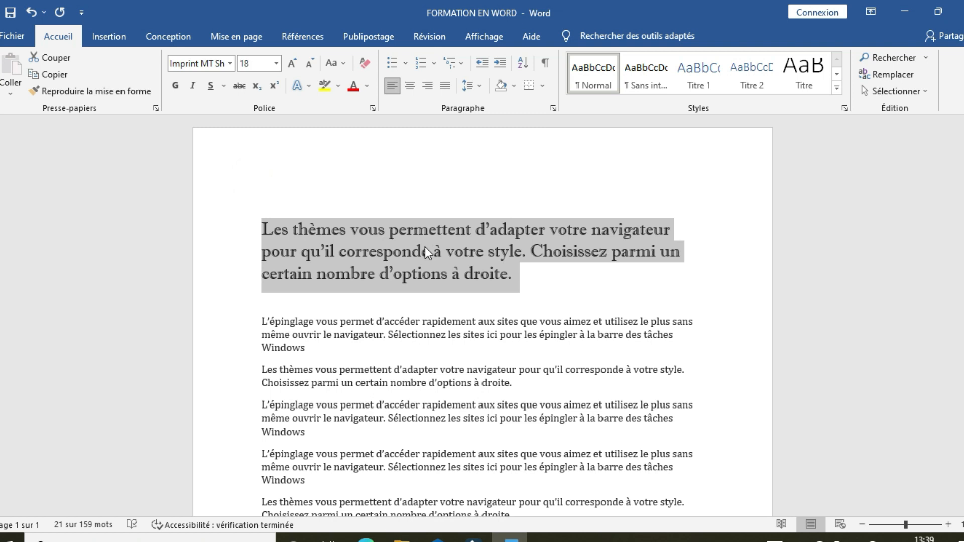
pyautogui.click(402, 247)
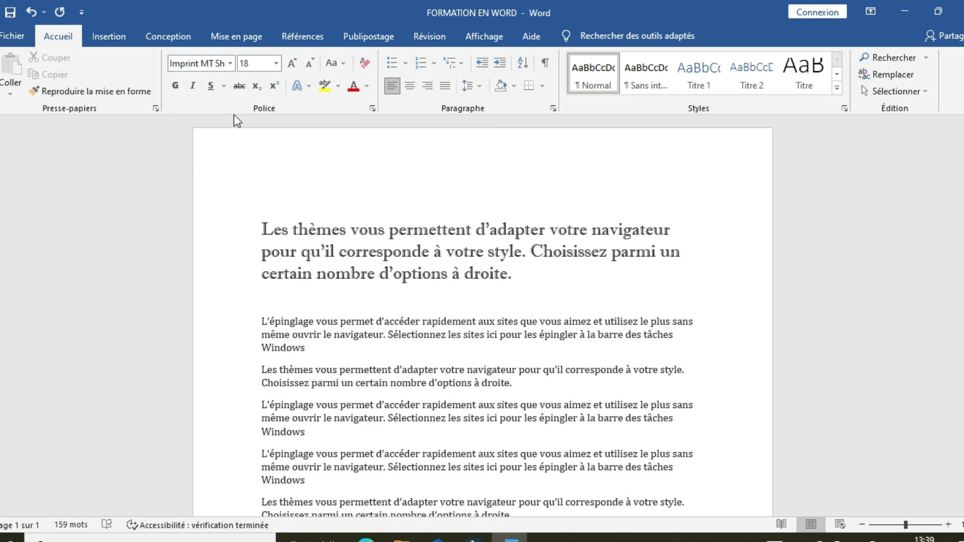
# Make the entire first paragraph bold, italic and underlined with a single line.
pyautogui.click(260, 222)
pyautogui.moveTo(262, 230); pyautogui.dragTo(520, 277)
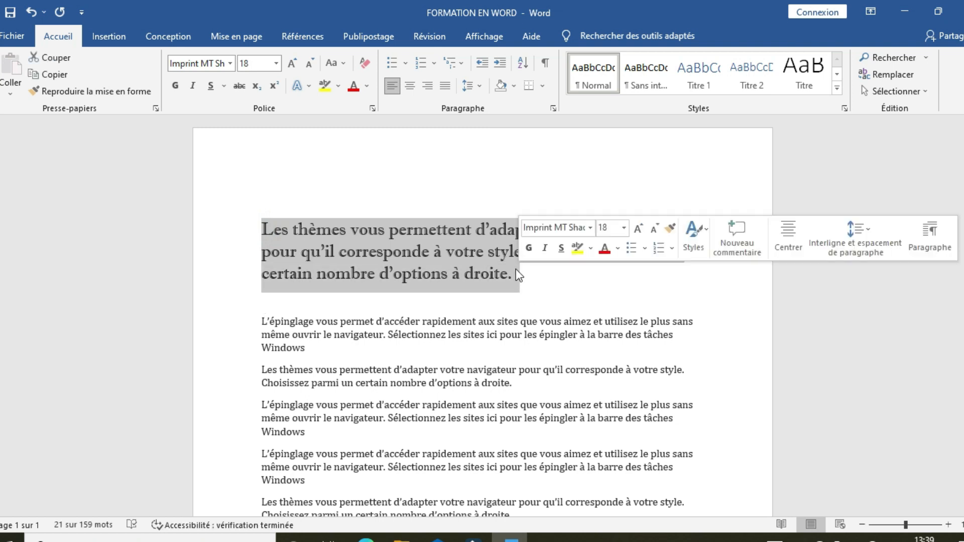
pyautogui.click(172, 86)
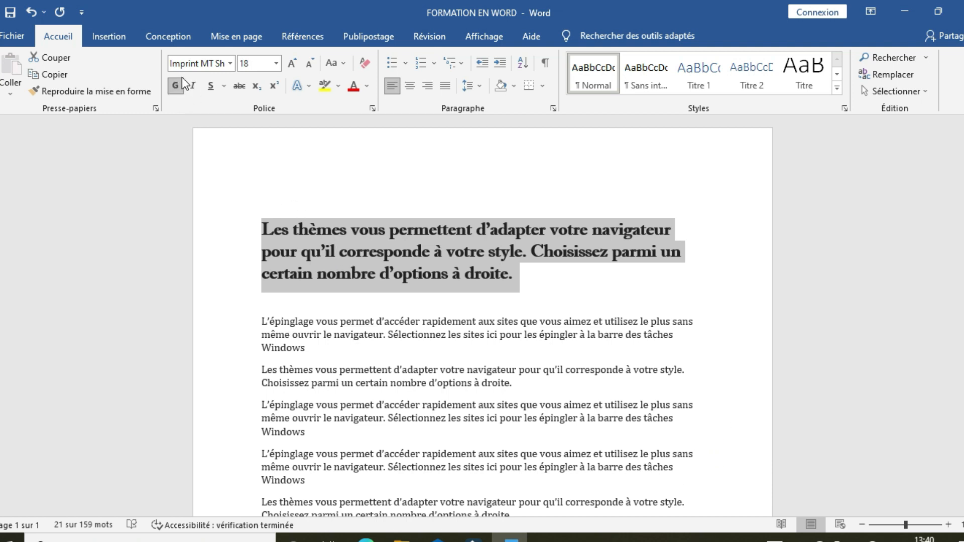
pyautogui.click(194, 87)
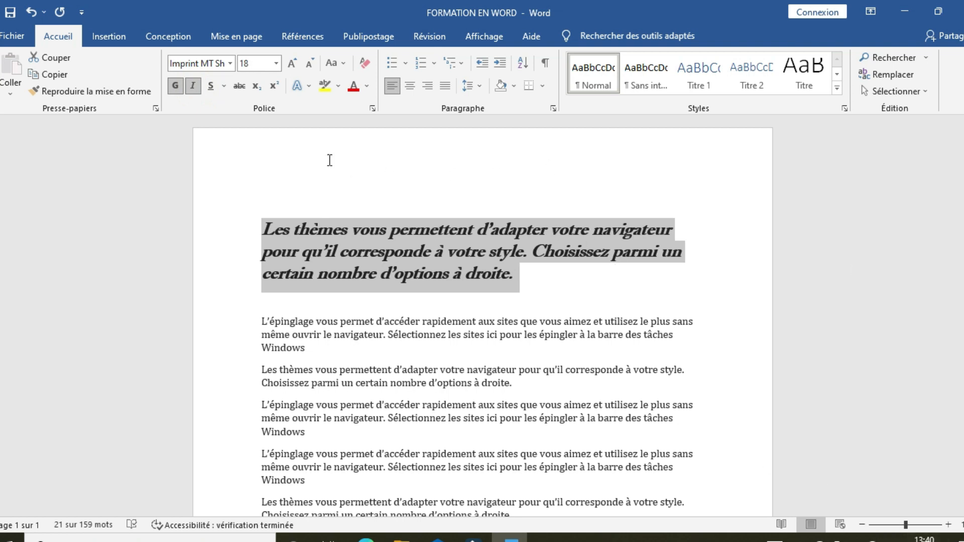
pyautogui.click(212, 87)
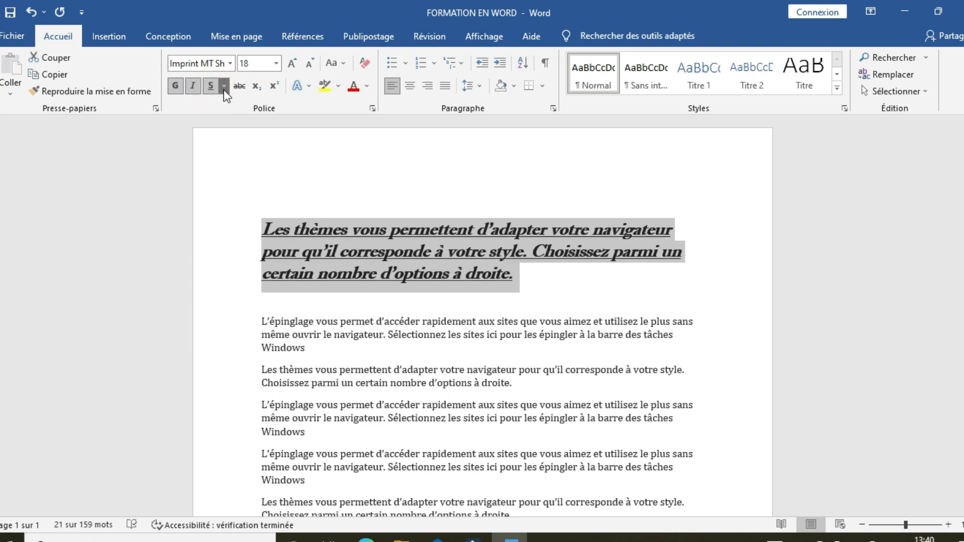
pyautogui.click(224, 89)
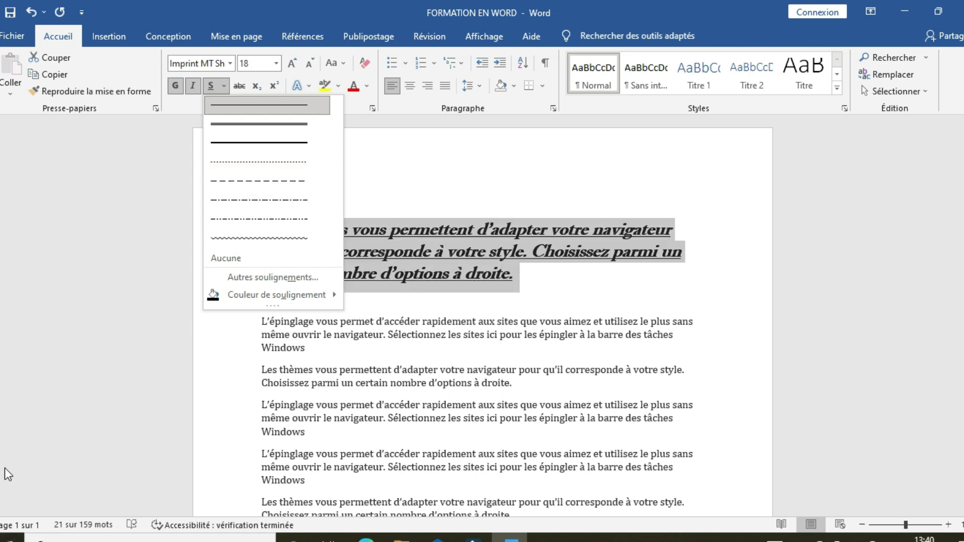
pyautogui.click(480, 289)
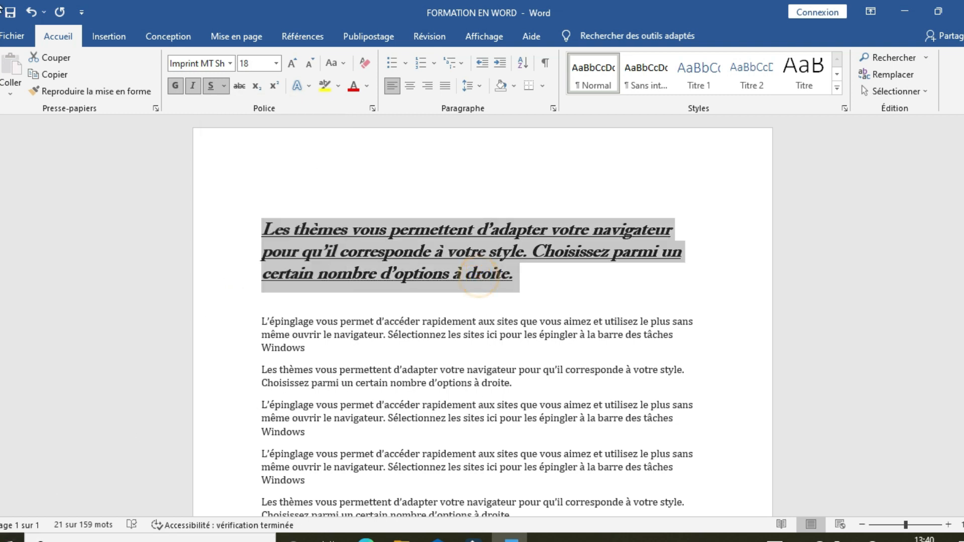
# Try strikethrough on the first paragraph, then remove it.
pyautogui.click(240, 86)
pyautogui.click(239, 85)
pyautogui.click(346, 252)
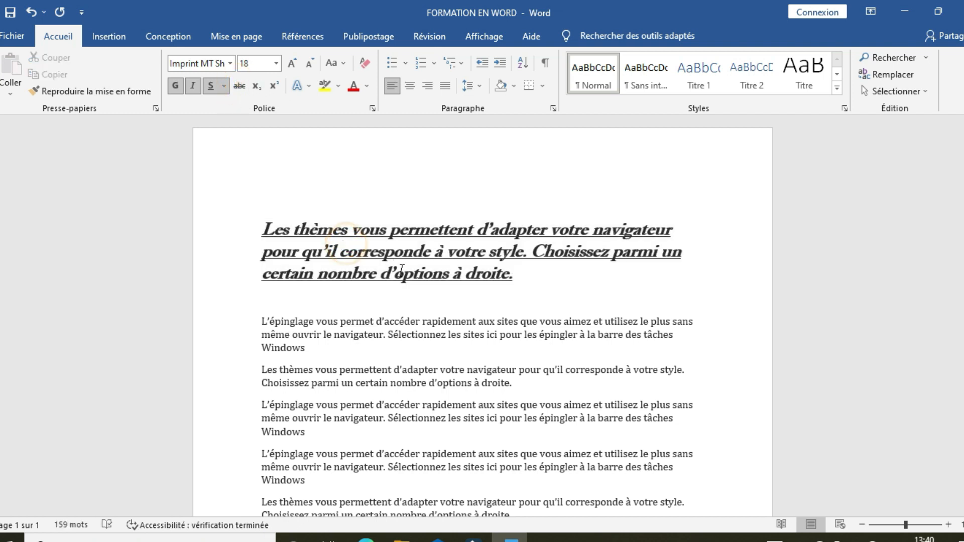
# Write the formula CnH2n+1 in the blank area below the last paragraph, with n and 2n+1 as subscripts.
pyautogui.scroll(-3, 425, 285)
pyautogui.scroll(-5, 424, 285)
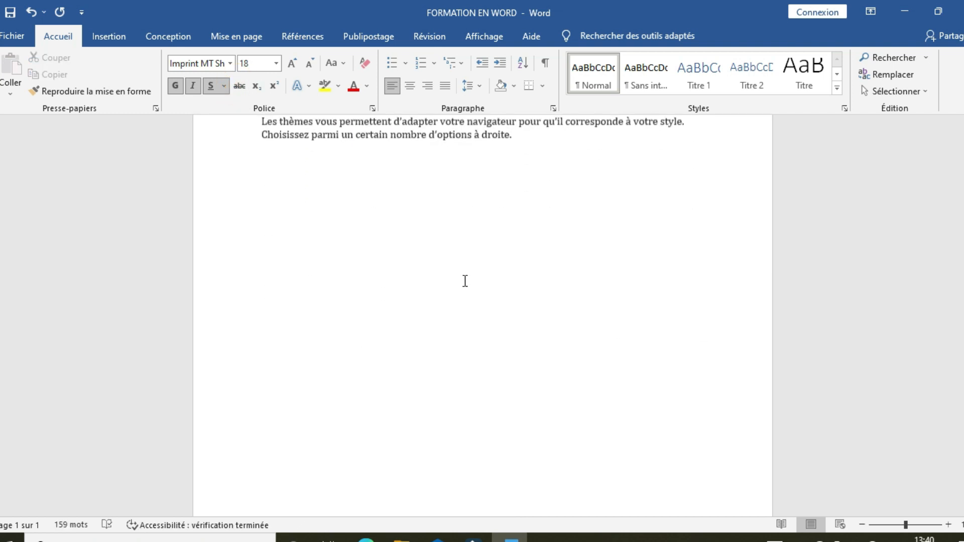
pyautogui.click(341, 229)
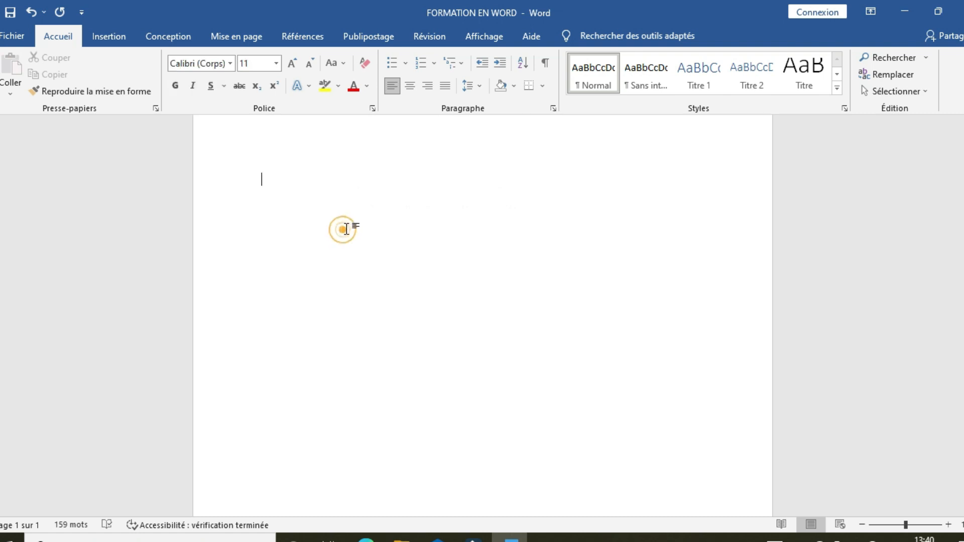
pyautogui.click(256, 86)
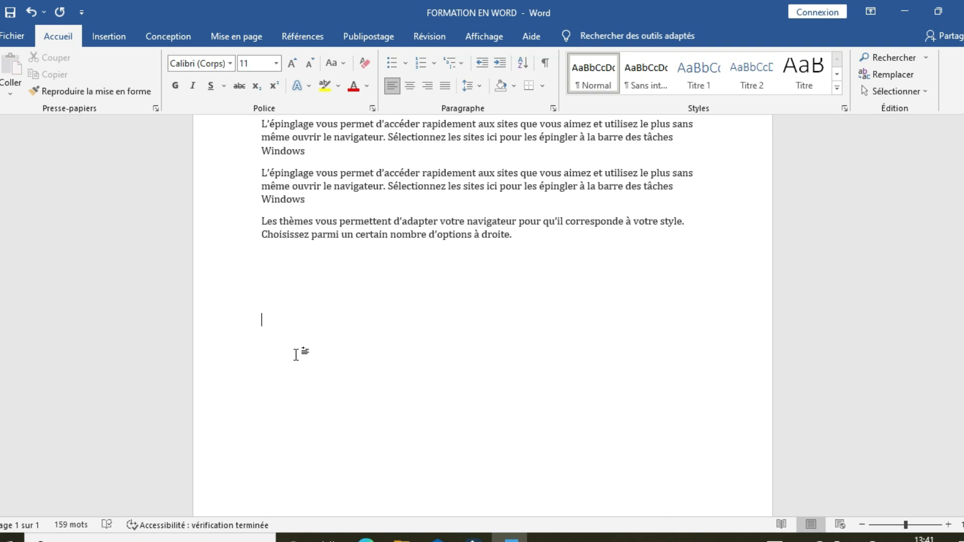
pyautogui.write('c')
pyautogui.click(255, 86)
pyautogui.click(258, 86)
pyautogui.click(255, 91)
pyautogui.click(284, 323)
pyautogui.press('BackSpace')
pyautogui.write('nH2n+1')
# Change the font of the whole CnH2n+1 formula to Times New Roman.
pyautogui.moveTo(302, 329); pyautogui.dragTo(241, 327)
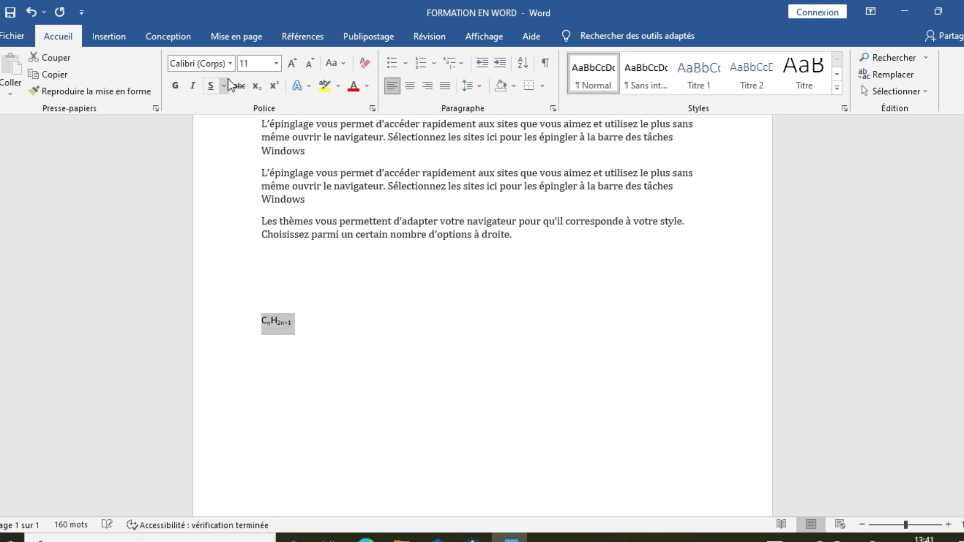
pyautogui.click(230, 64)
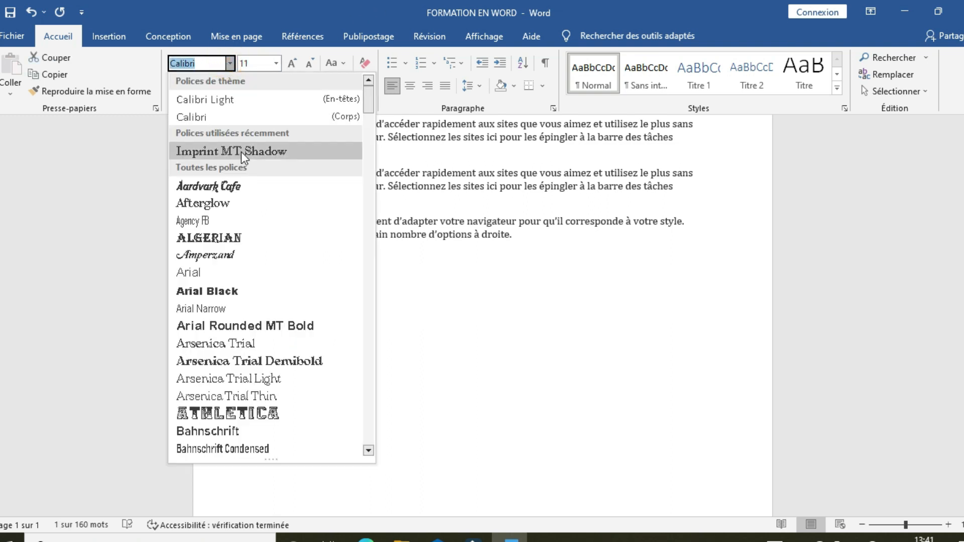
pyautogui.scroll(-18, 251, 289)
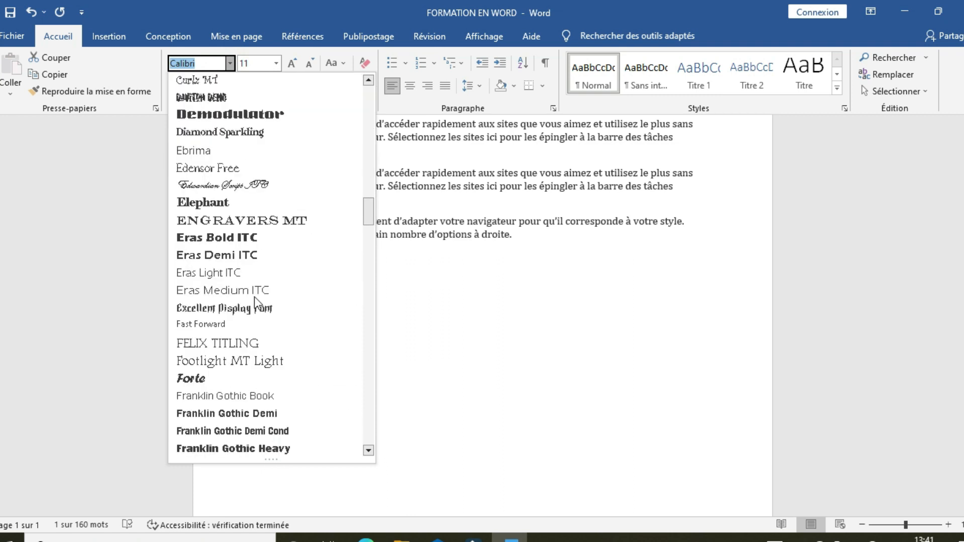
pyautogui.scroll(-20, 259, 302)
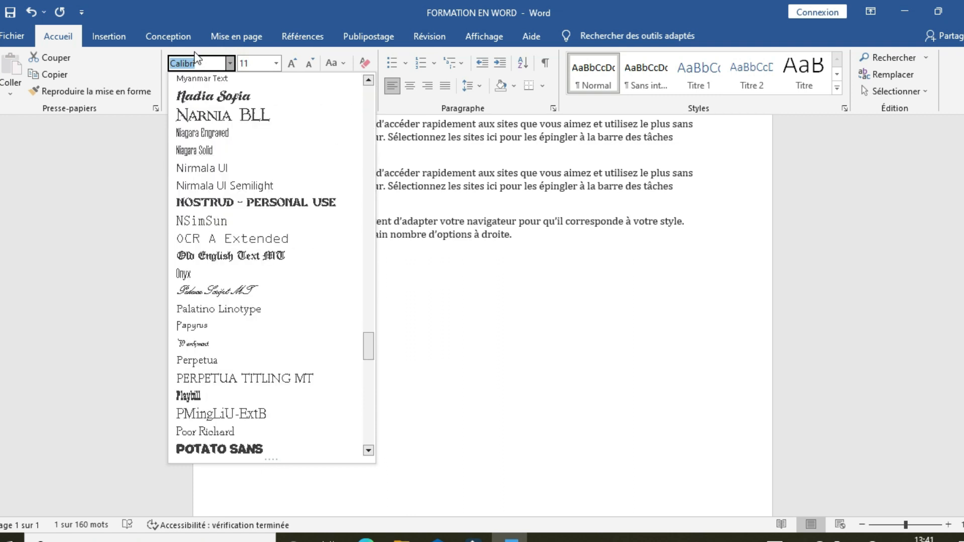
pyautogui.write('T')
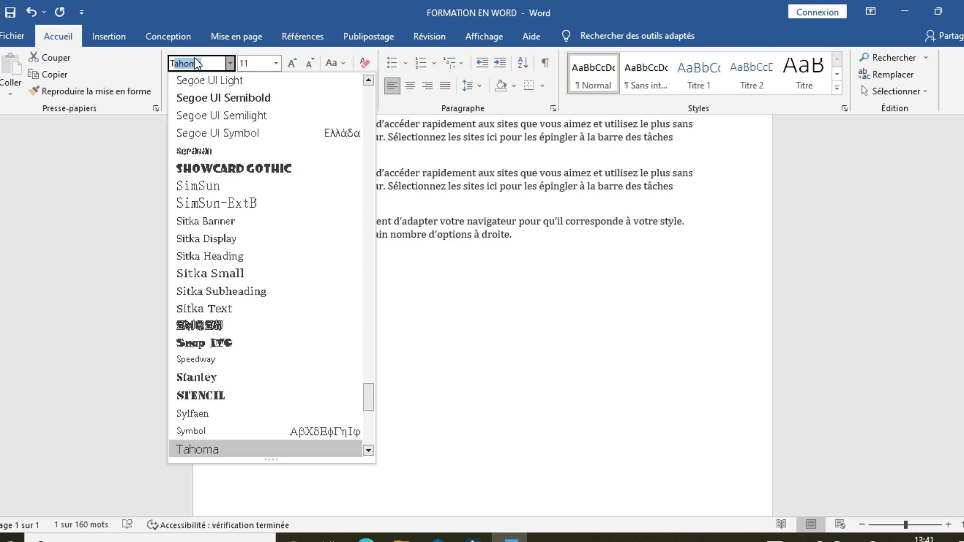
pyautogui.write('imes New Ro')
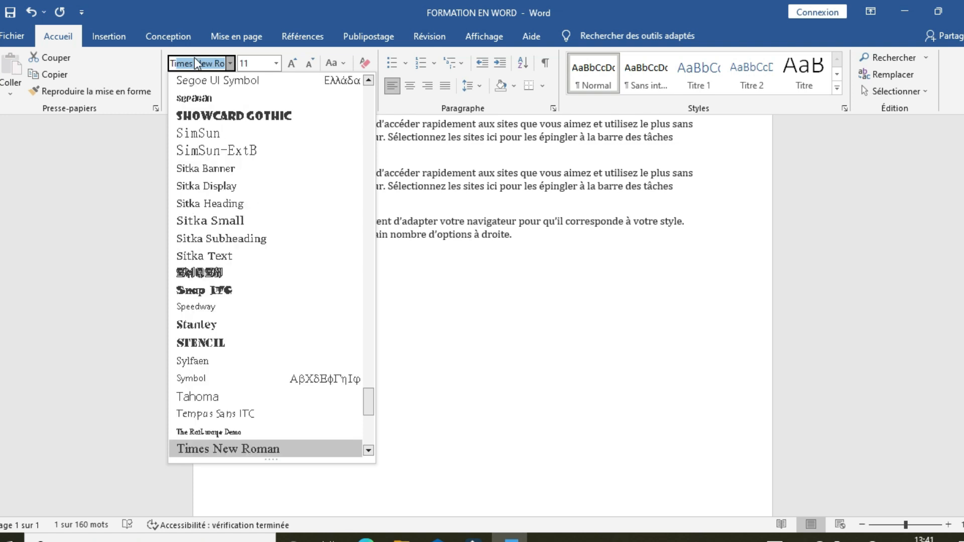
pyautogui.press('Return')
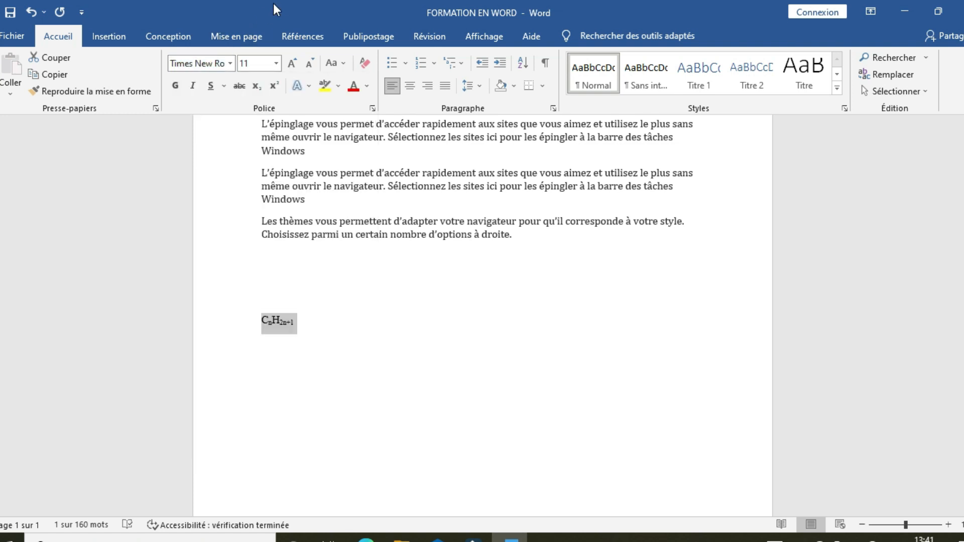
# Enlarge the CnH2n+1 formula to font size 48.
pyautogui.click(276, 63)
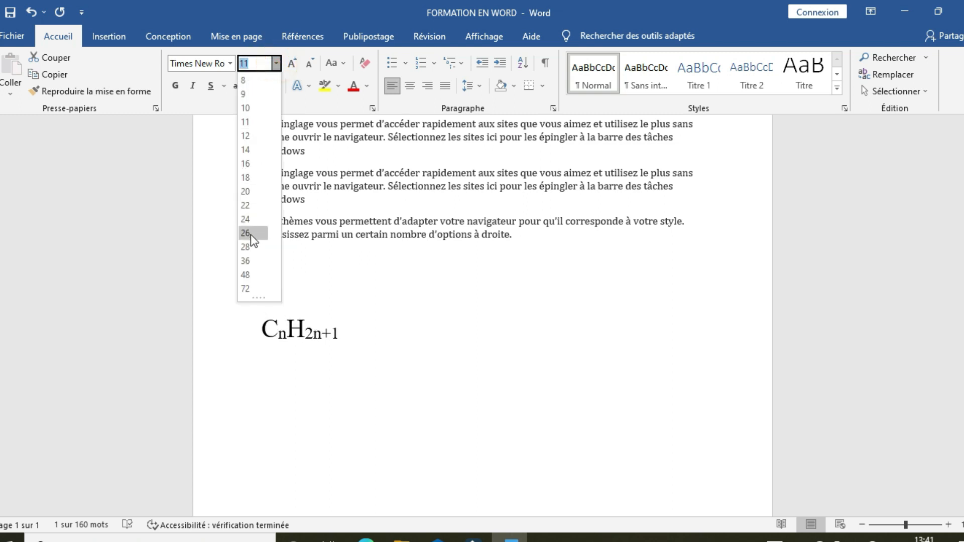
pyautogui.click(246, 276)
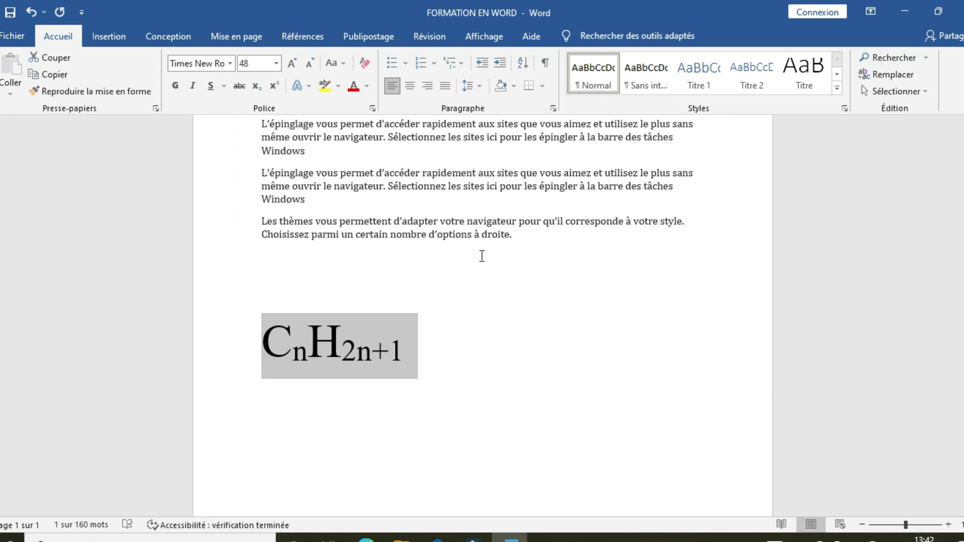
pyautogui.click(399, 347)
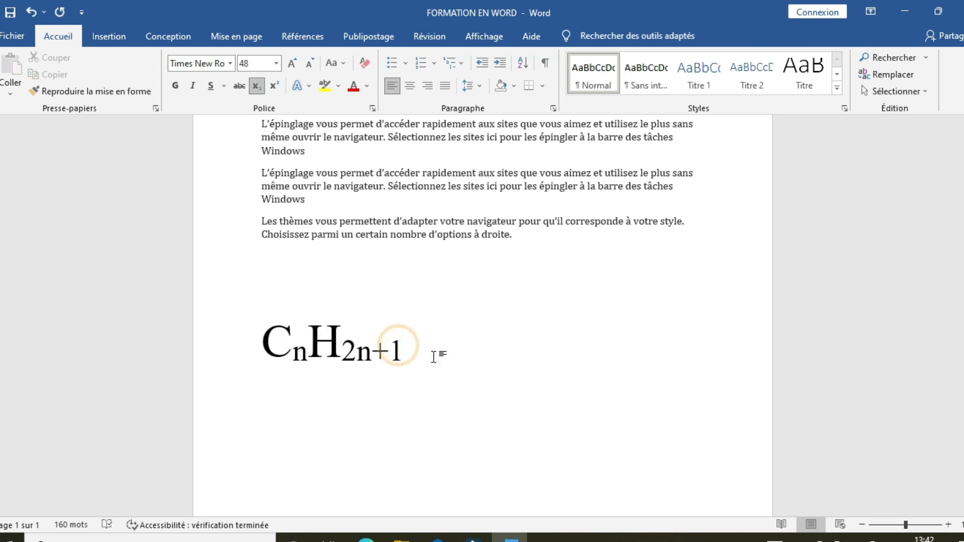
# Write 2x² on a new line below the CnH2n+1 formula, with normal-height 2x and the exponent 2 as superscript.
pyautogui.press('Return')
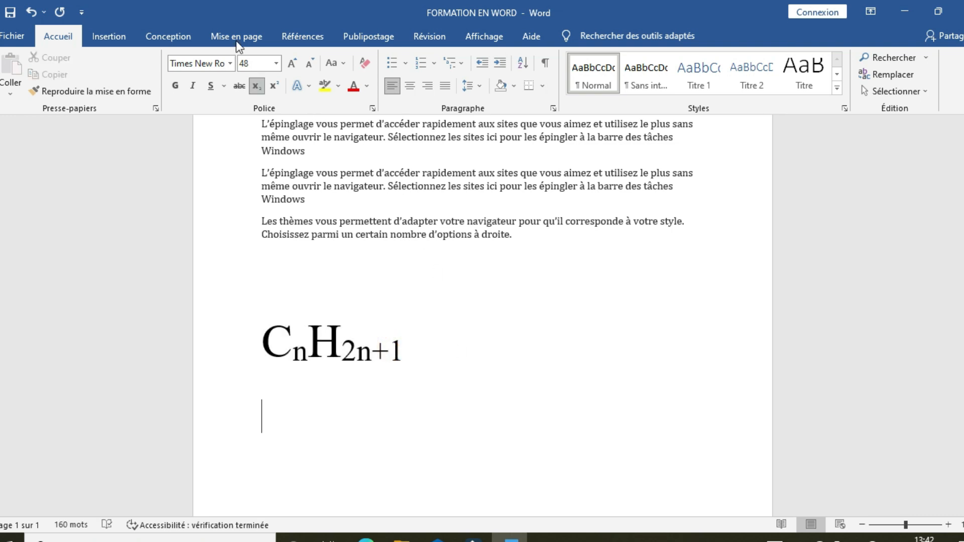
pyautogui.click(255, 90)
pyautogui.write('2')
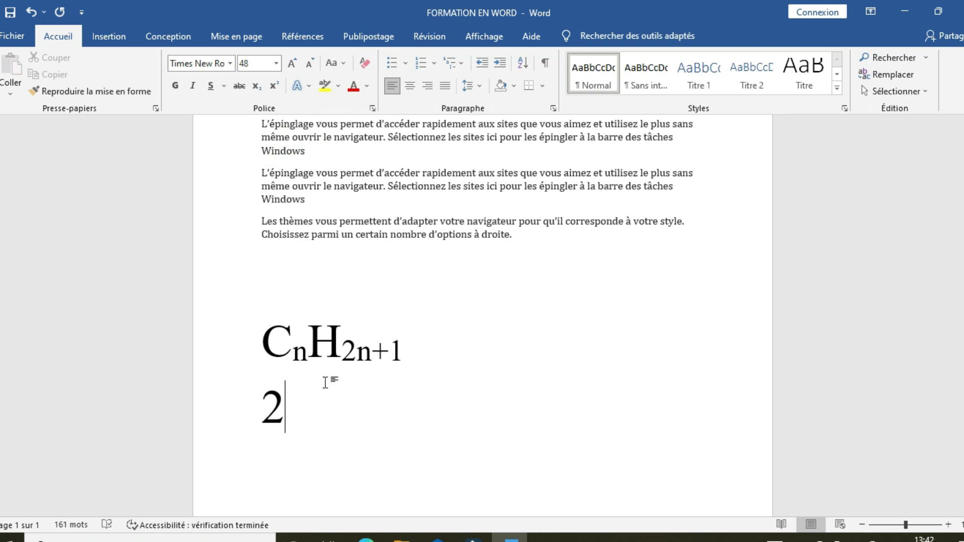
pyautogui.write('x')
pyautogui.click(278, 82)
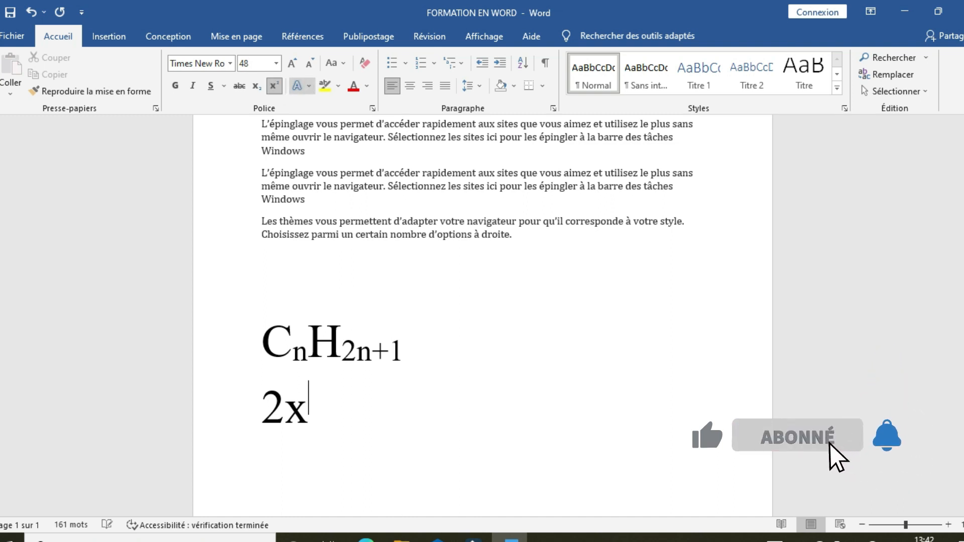
pyautogui.write('2')
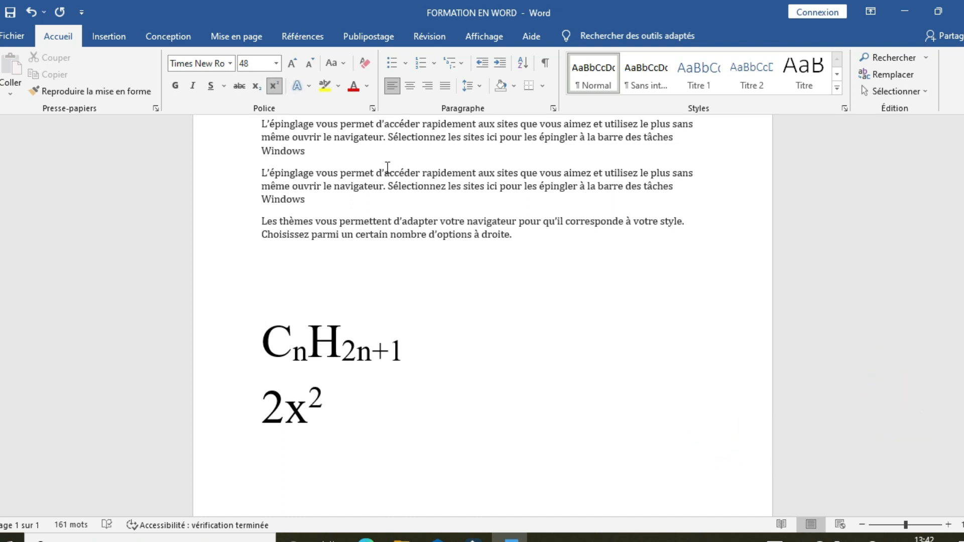
# Delete the exponent 2 after 2x, try entering it again, remove it and turn superscript off.
pyautogui.press('BackSpace')
pyautogui.write('2')
pyautogui.press('BackSpace')
pyautogui.click(274, 86)
pyautogui.click(274, 86)
pyautogui.click(275, 88)
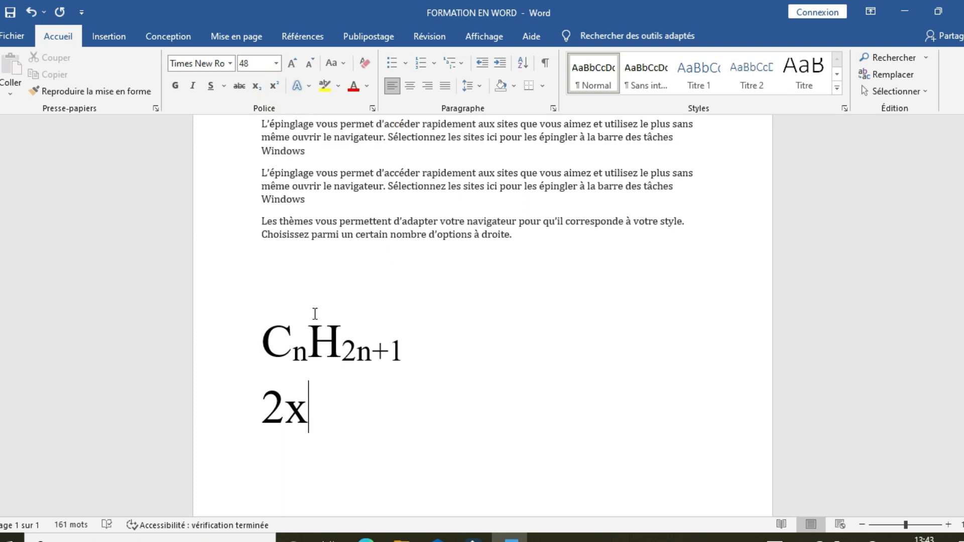
# Enlarge the whole CnH2n+1 formula in increments to font size 80.
pyautogui.moveTo(265, 346); pyautogui.dragTo(417, 350)
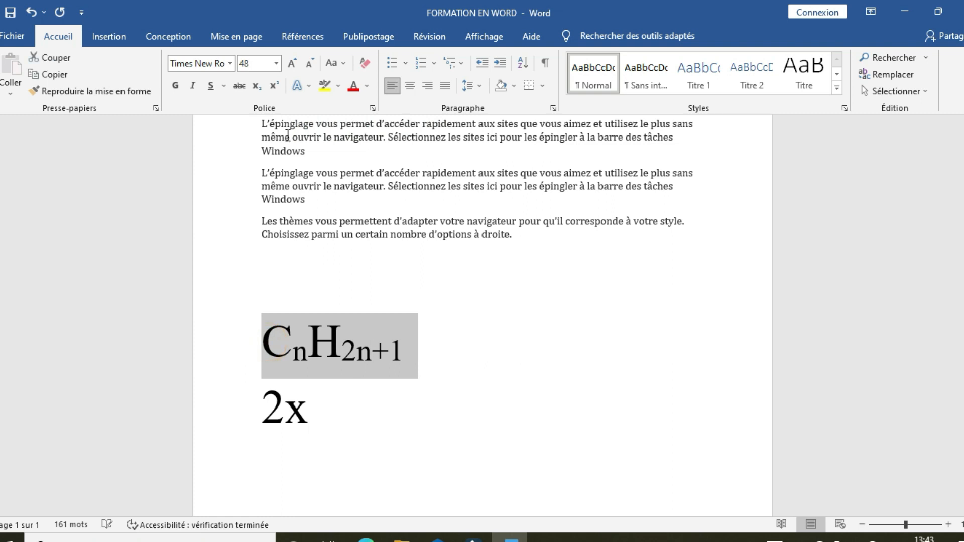
pyautogui.click(293, 64)
pyautogui.click(293, 63)
pyautogui.click(293, 64)
pyautogui.click(293, 64)
pyautogui.click(293, 64)
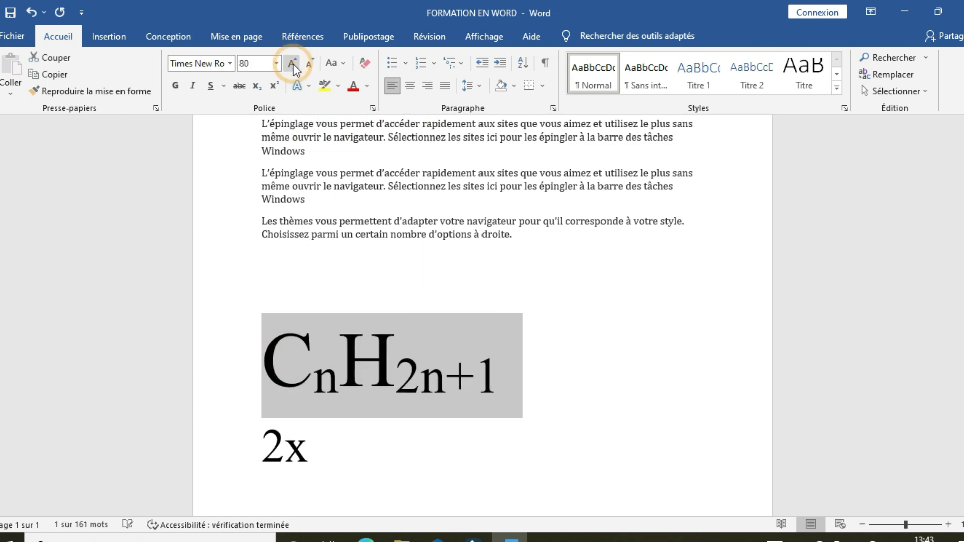
# Try shrinking and growing the CnH2n+1 formula in increments, bringing it to font size 48.
pyautogui.click(276, 64)
pyautogui.click(276, 64)
pyautogui.click(311, 64)
pyautogui.click(311, 64)
pyautogui.click(311, 64)
pyautogui.click(311, 65)
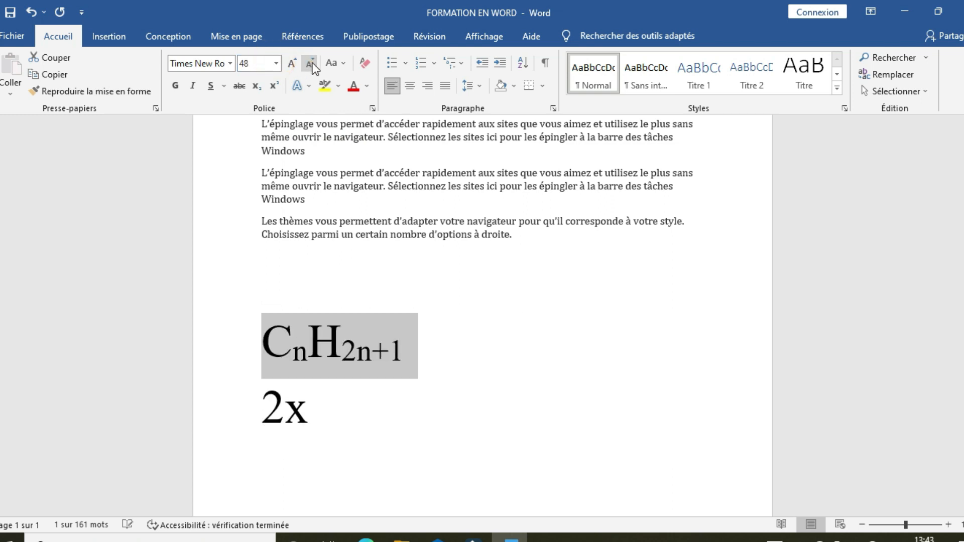
pyautogui.click(311, 64)
pyautogui.click(311, 65)
pyautogui.click(311, 64)
pyautogui.click(311, 64)
pyautogui.click(292, 64)
# View the text effects for the CnH2n+1 formula and preview a red highlight, without applying either.
pyautogui.click(310, 87)
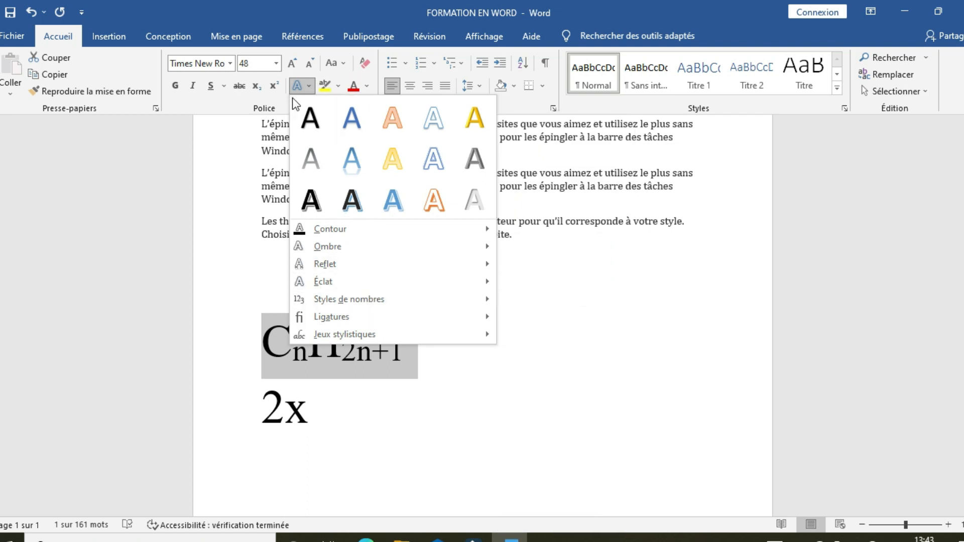
pyautogui.click(303, 87)
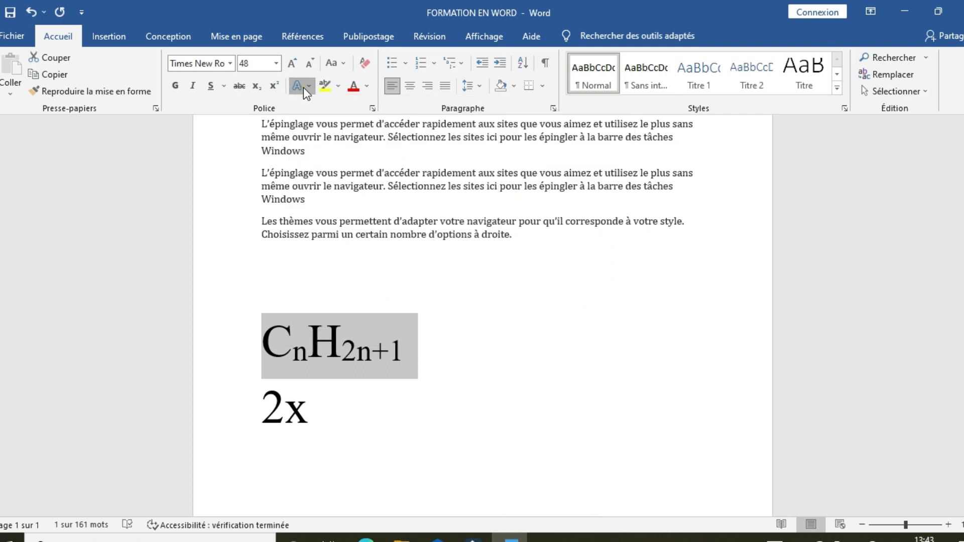
pyautogui.click(336, 86)
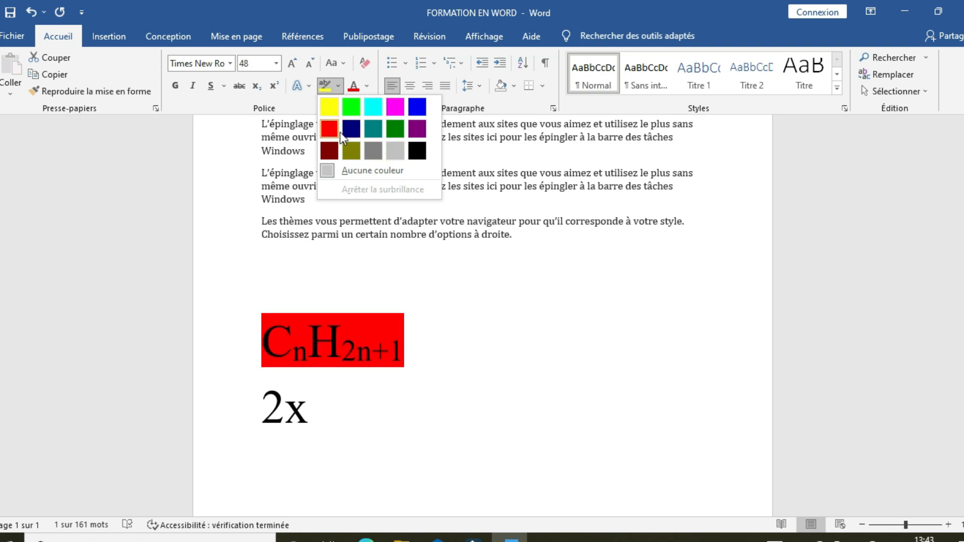
pyautogui.click(336, 85)
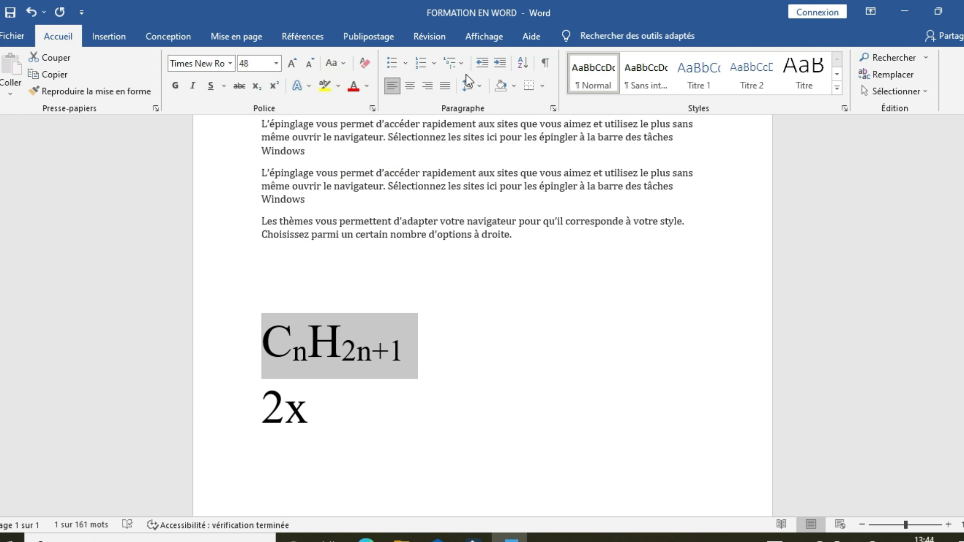
# Set the font colour of the CnH2n+1 formula to standard red and deselect it.
pyautogui.click(367, 88)
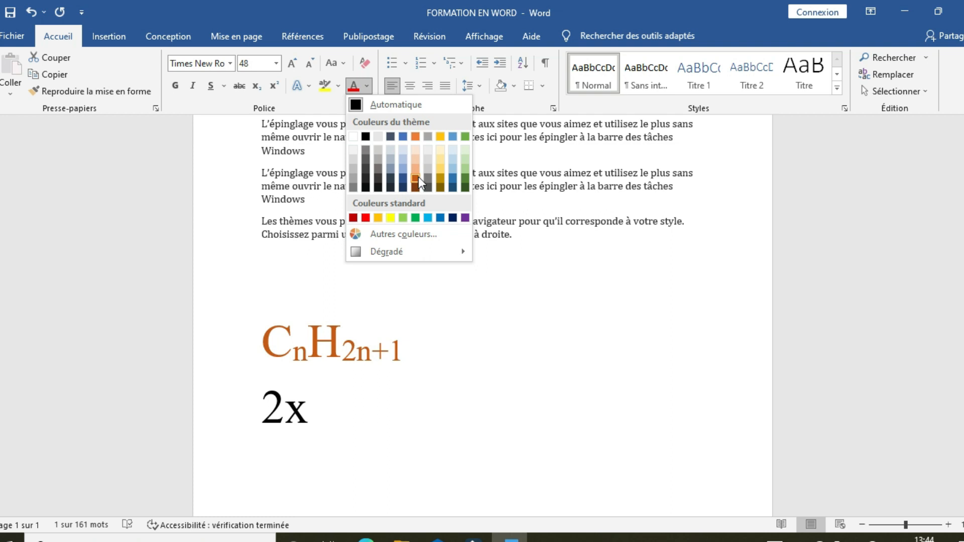
pyautogui.click(365, 220)
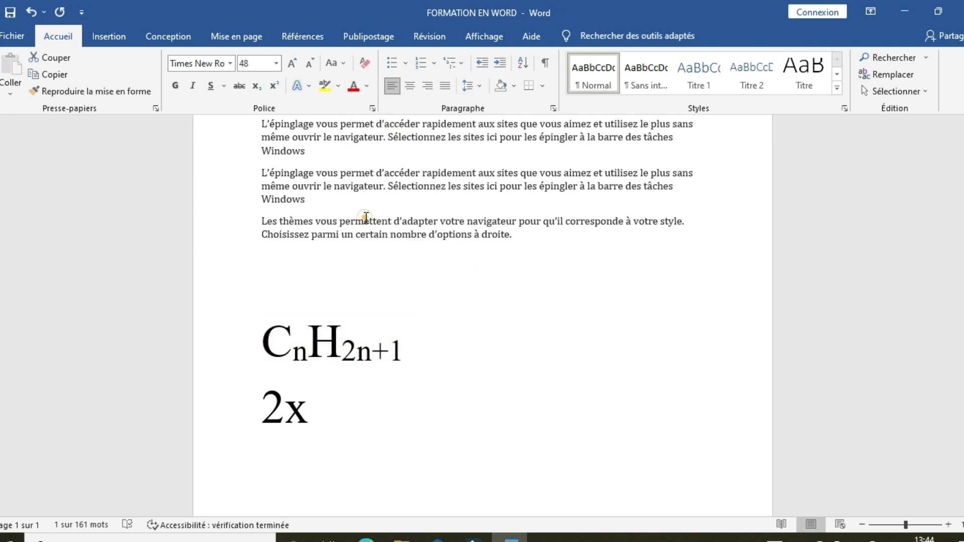
pyautogui.click(350, 330)
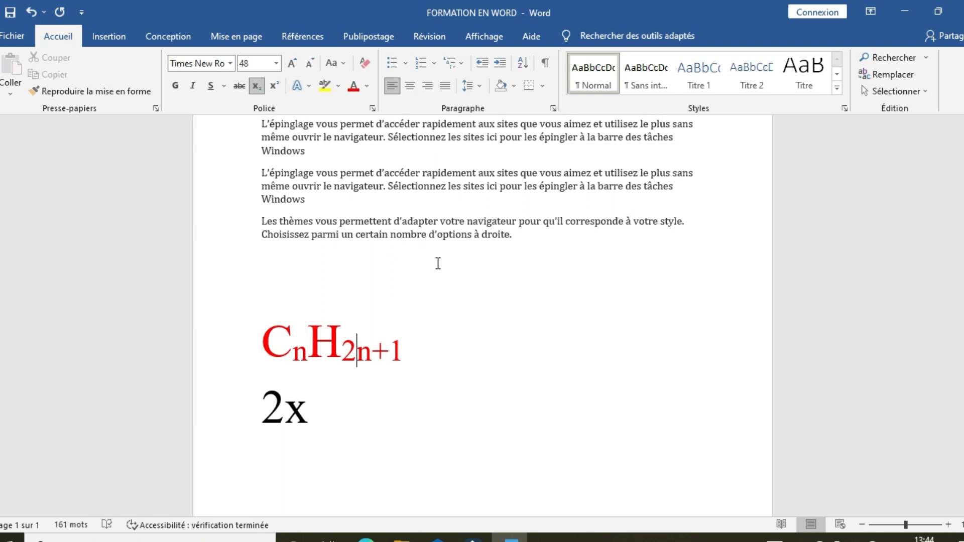
# Look over the document from the first paragraph and minimize its window to show the desktop.
pyautogui.scroll(10, 441, 318)
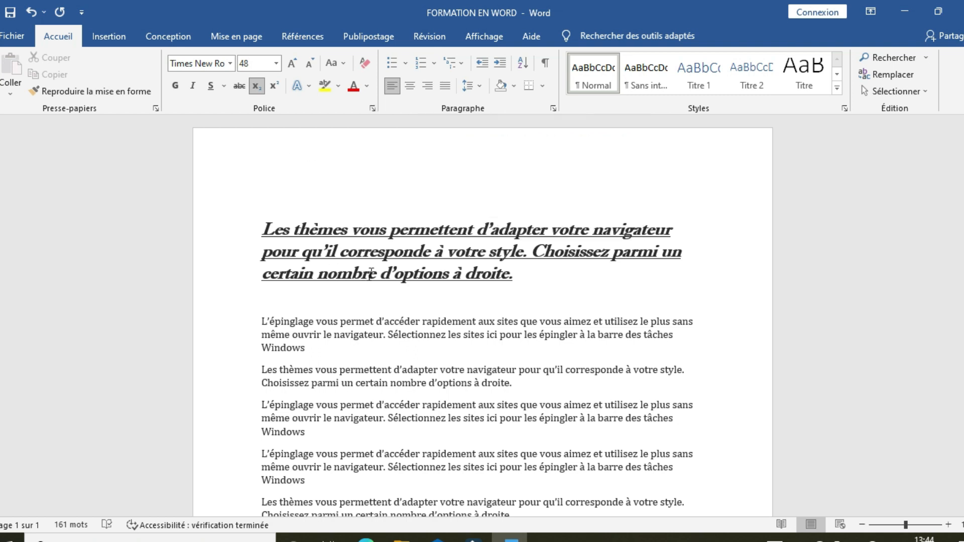
pyautogui.scroll(-4, 371, 273)
pyautogui.scroll(3, 731, 230)
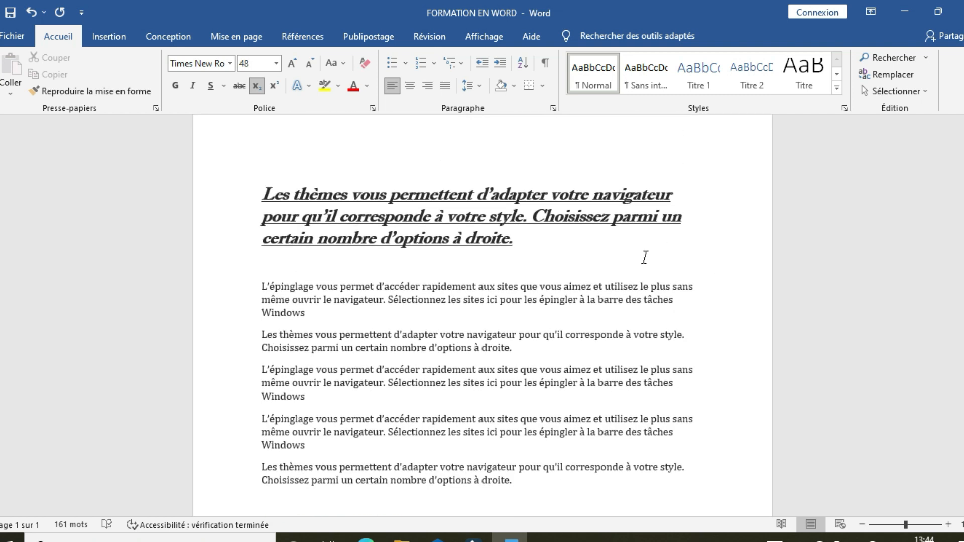
pyautogui.scroll(1, 644, 257)
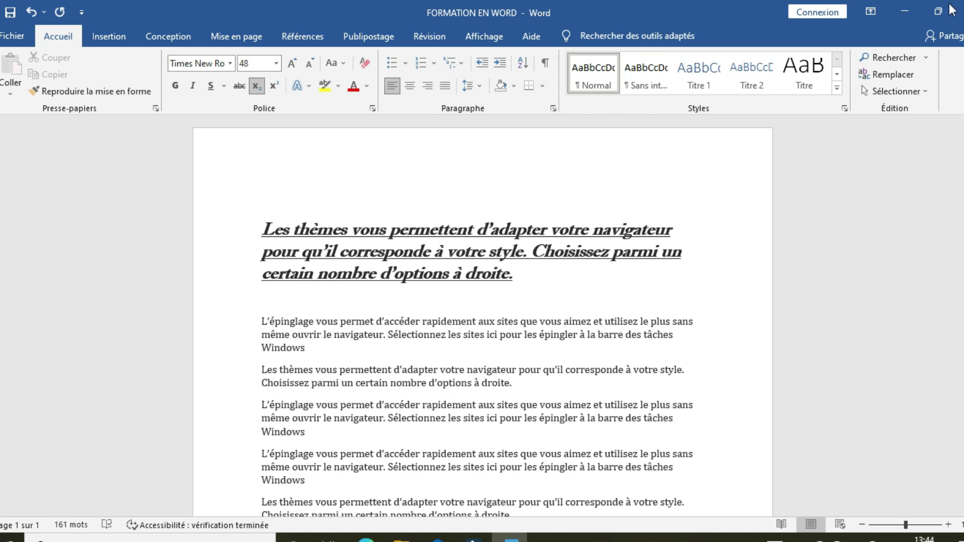
pyautogui.click(906, 14)
pyautogui.click(905, 8)
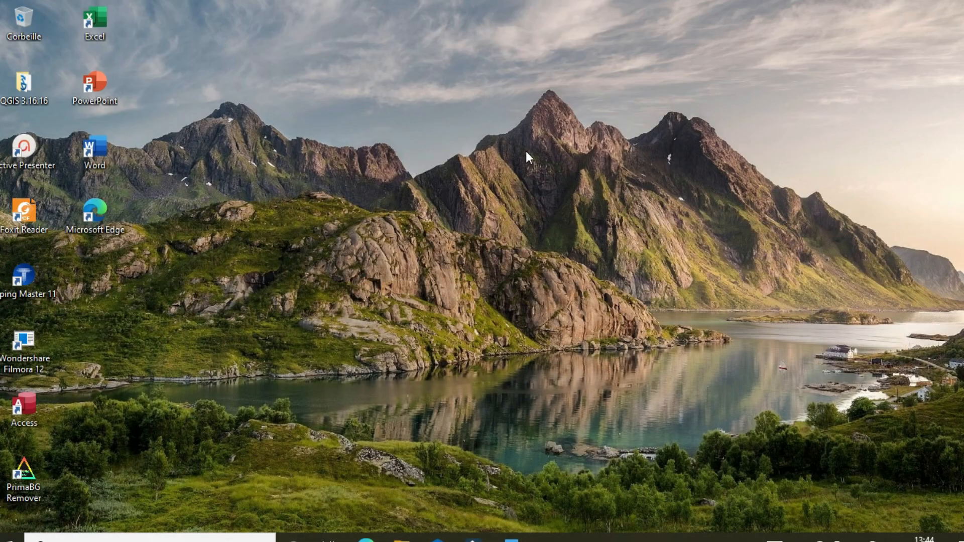